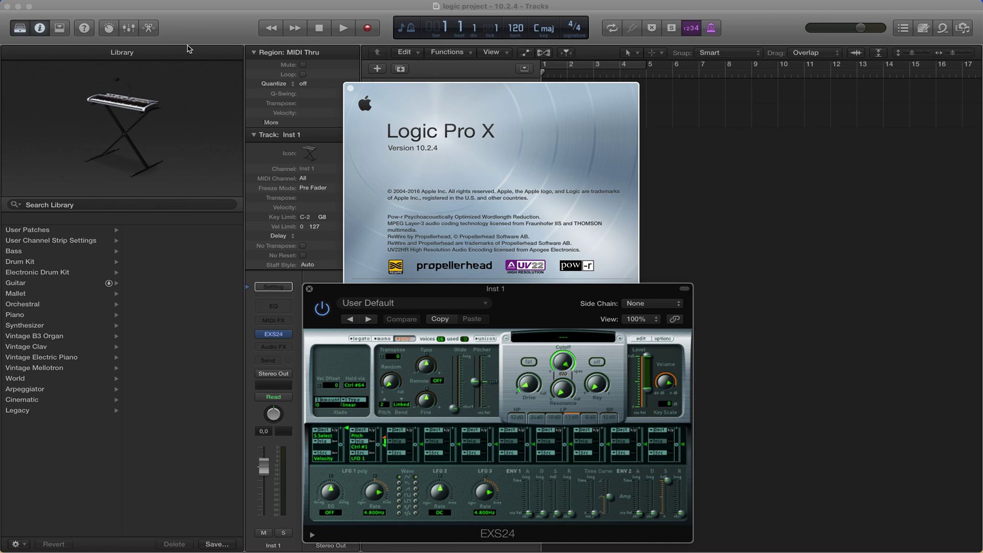
- Open the Logic Pro X menu after confirming version 10.2.4 in the About window
left_click(54, 0)
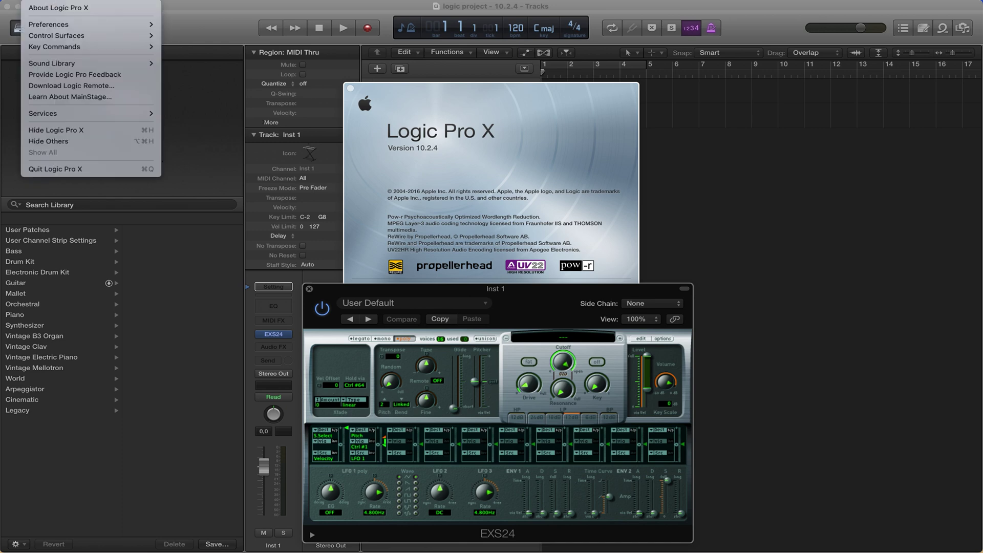
- Quit Logic Pro X and select the logic project file in Finder
left_click(71, 170)
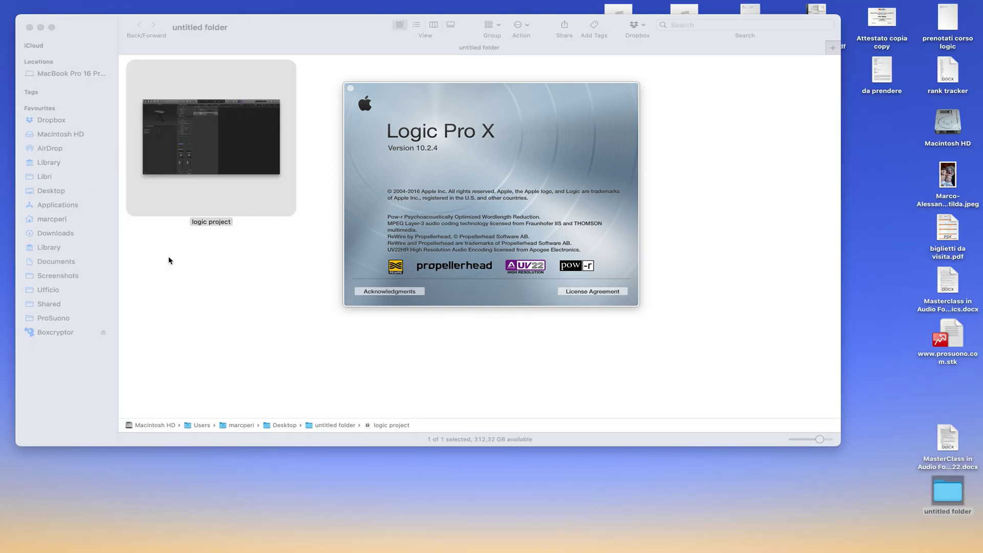
left_click(241, 292)
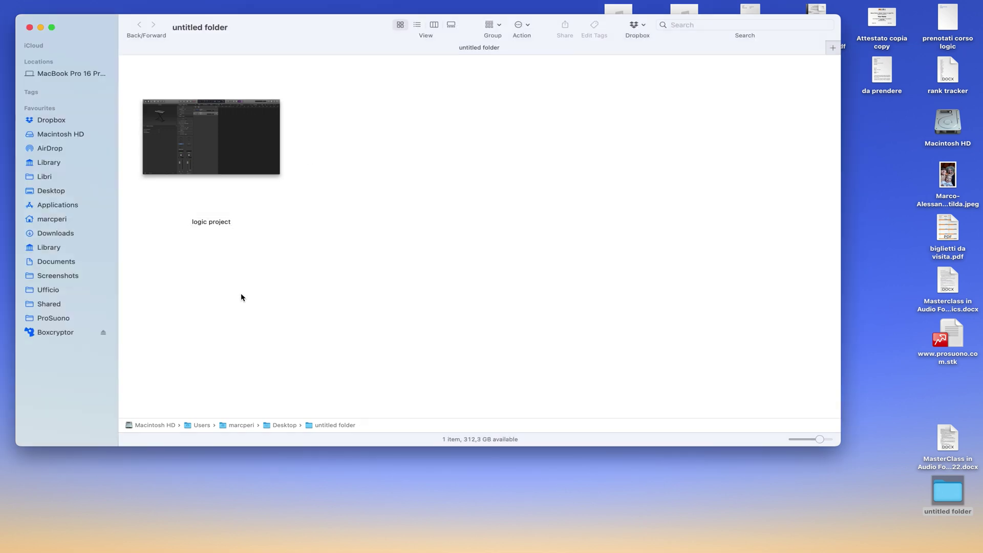
left_click(241, 166)
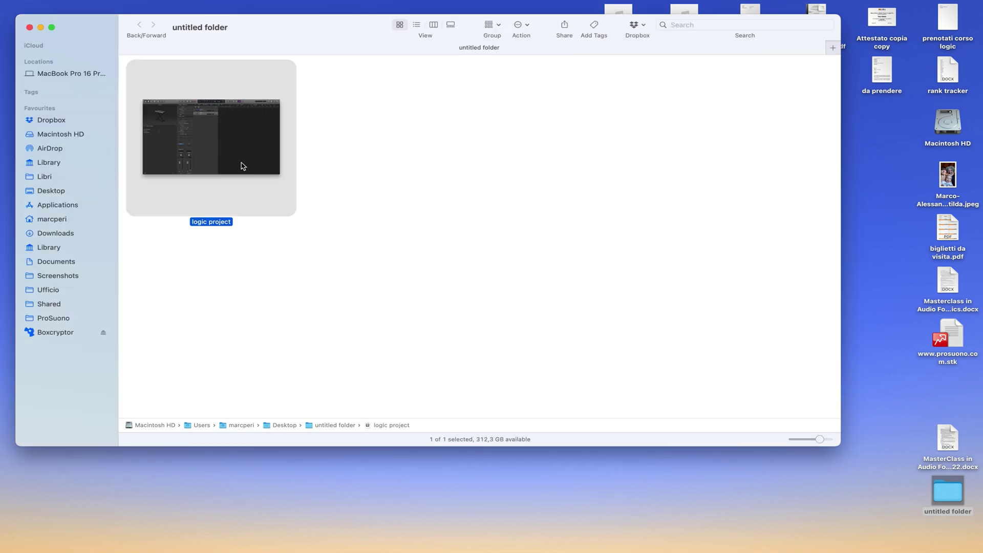
- Check the Open With list for the logic project, then enlarge the untitled folder window
right_click(241, 166)
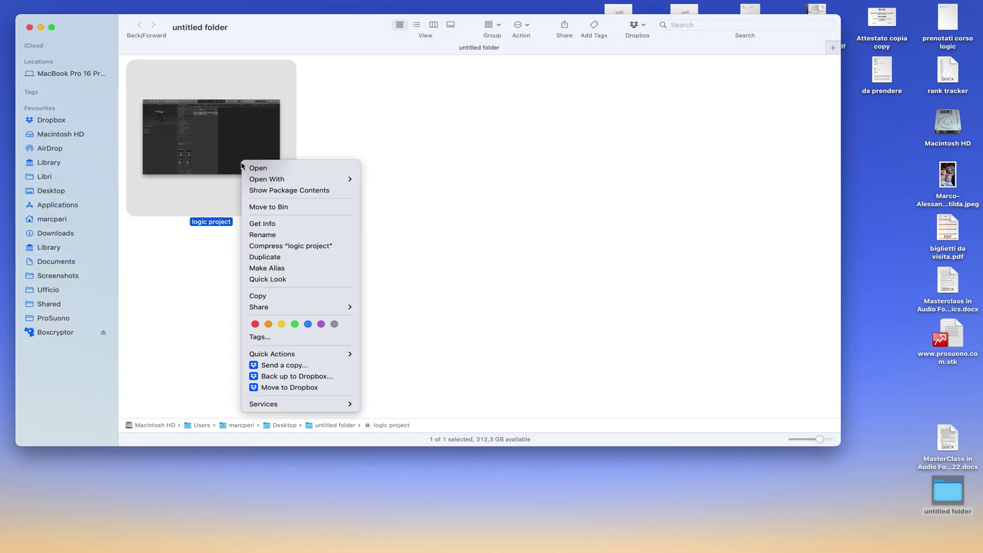
mouse_move(288, 179)
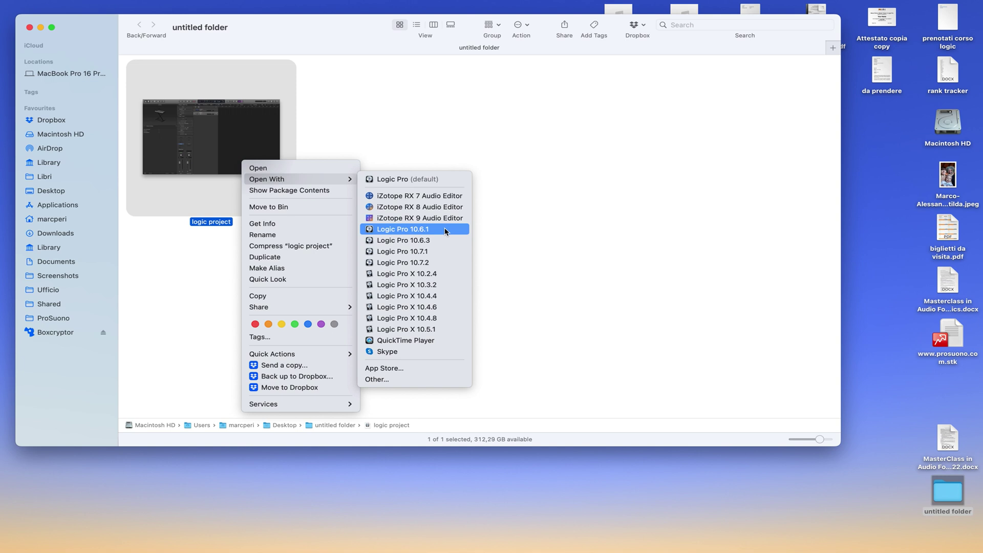
left_click(500, 477)
left_click_drag(840, 444, 962, 548)
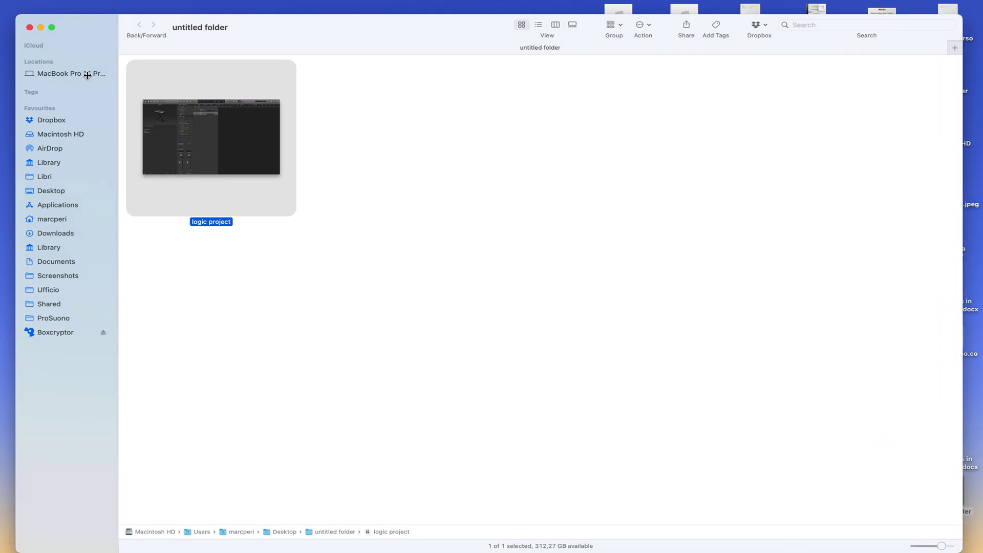
- Show the Applications folder with larger icons and select the Logic Pro app
left_click(75, 204)
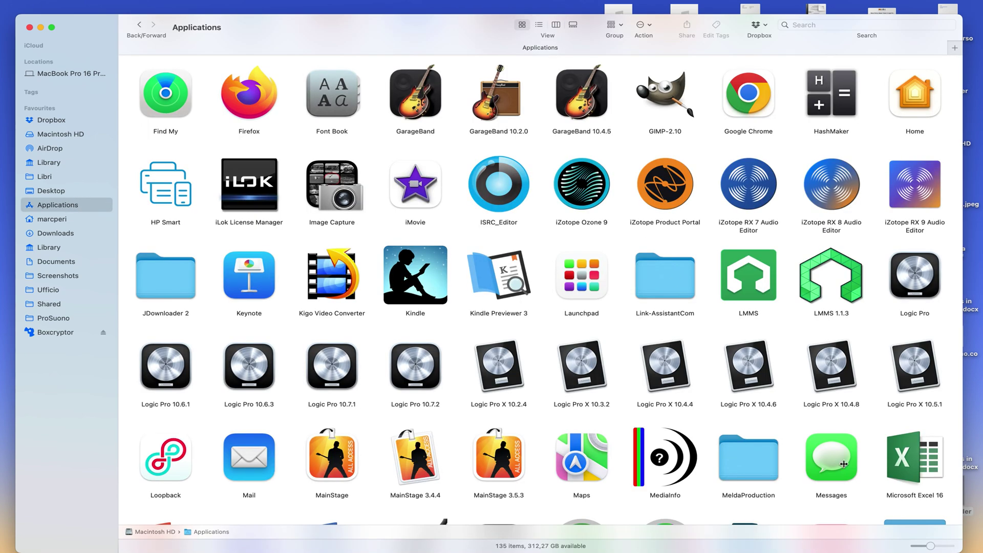
left_click_drag(929, 544, 930, 544)
left_click(920, 301)
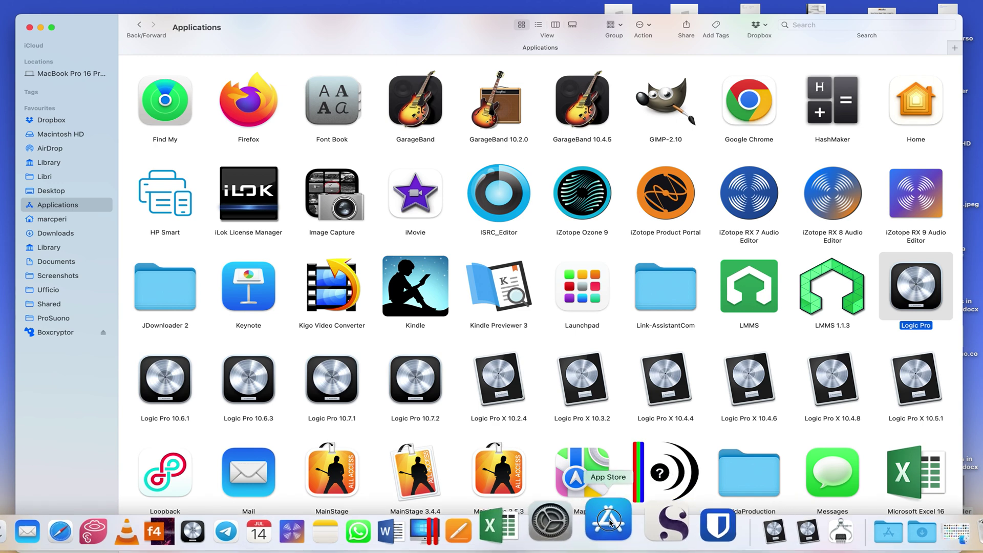
- Open and close the App Store, then reselect the Logic Pro app
left_click(611, 525)
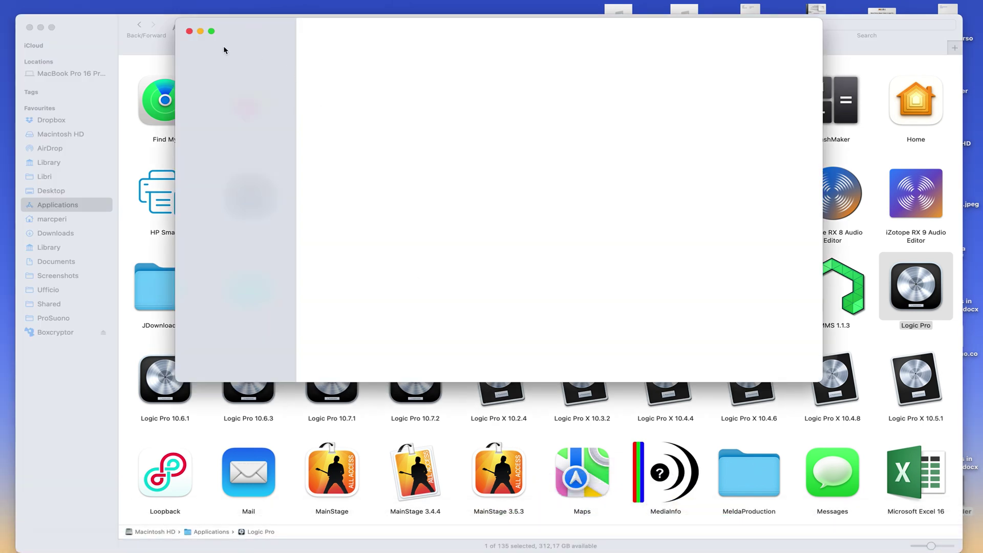
left_click(190, 31)
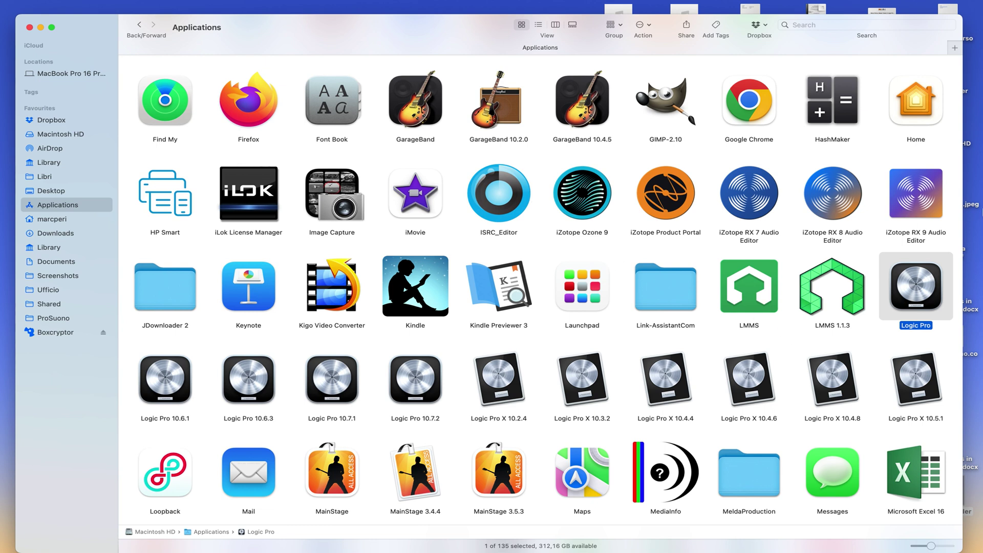
left_click(799, 253)
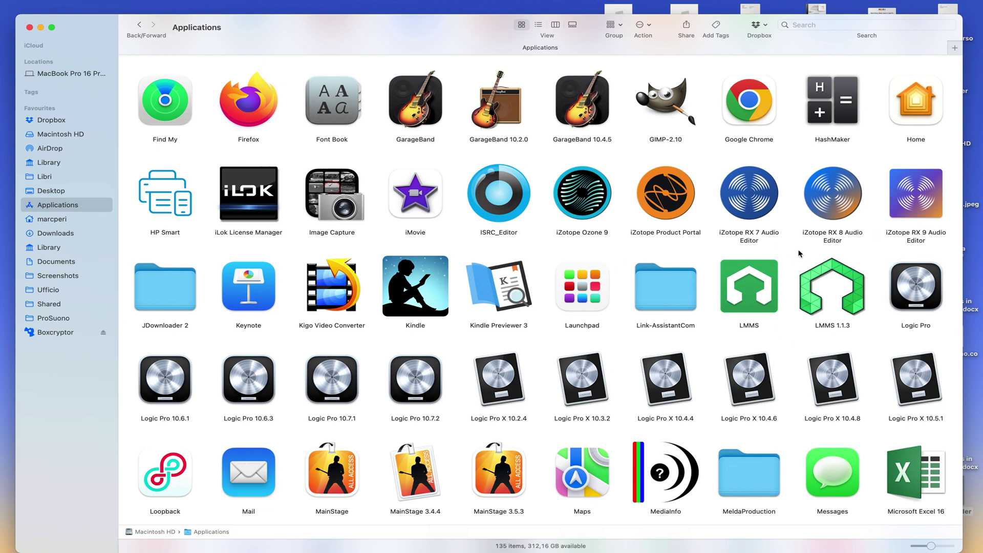
left_click(914, 283)
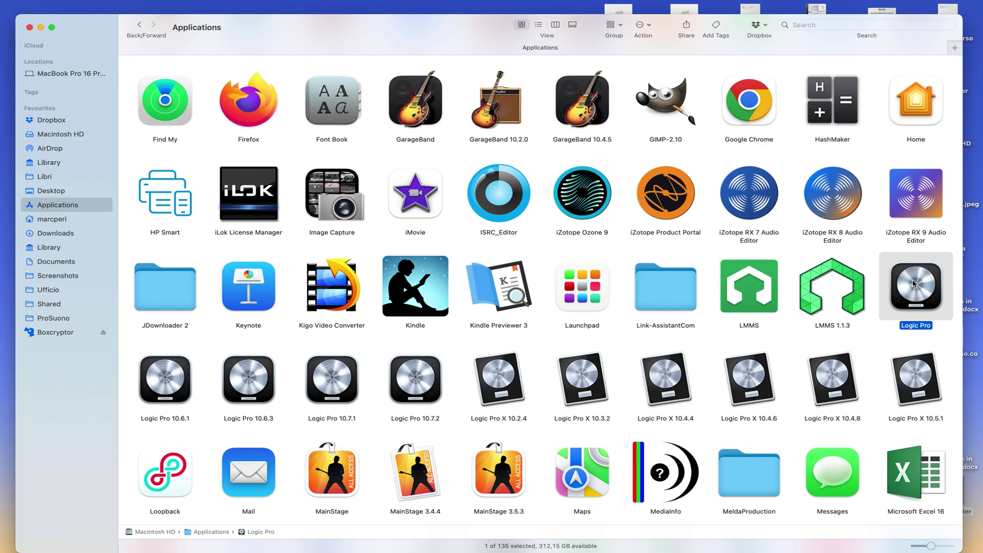
- Duplicate Logic Pro with Cmd+D and replace 'copy' so the duplicate is named 'Logic Pro 10.7.4'
key("super+d")
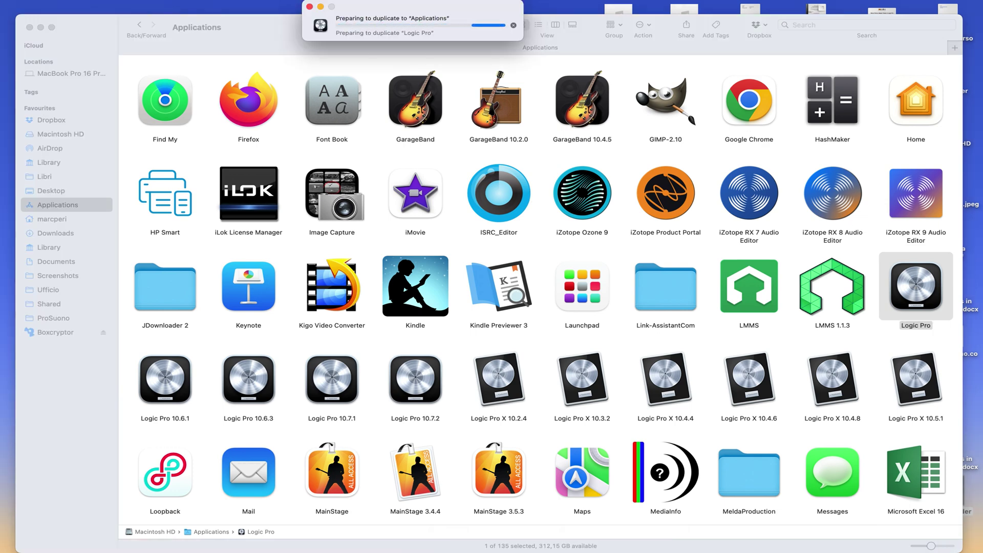
left_click_drag(467, 4, 495, 133)
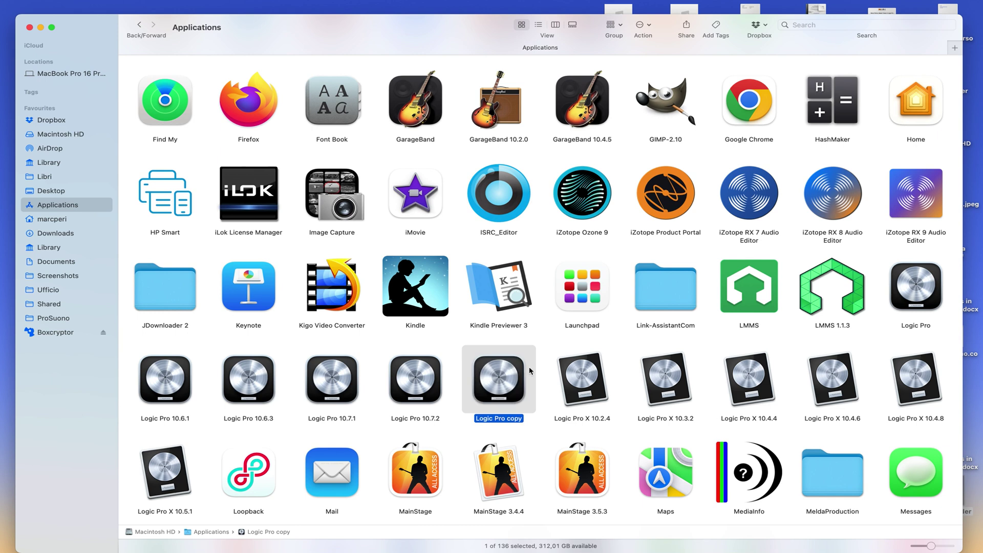
key("Return")
double_click(507, 420)
type("10.7.4")
key("Return")
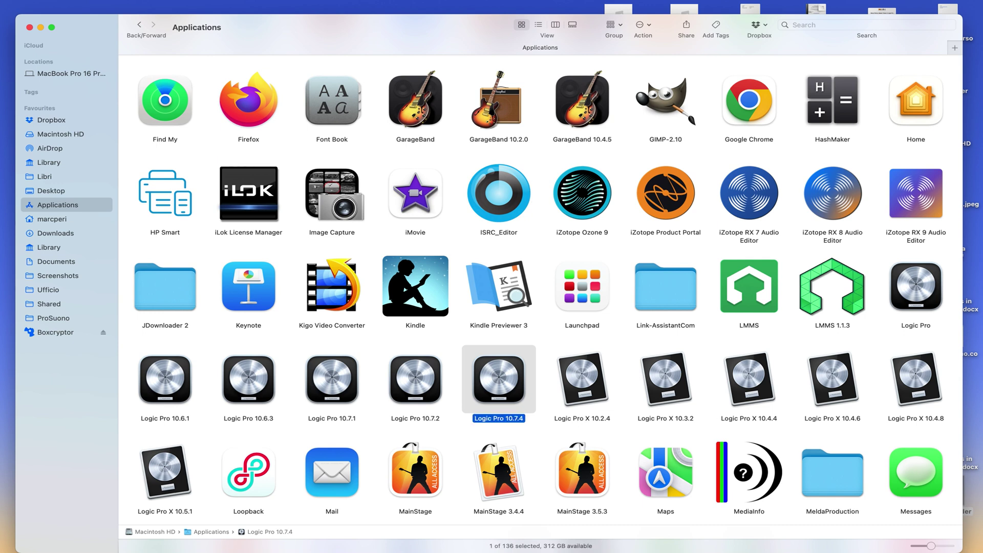
- Launch Logic Pro X 10.4.8 from the Applications folder
left_click(735, 343)
left_click(926, 390)
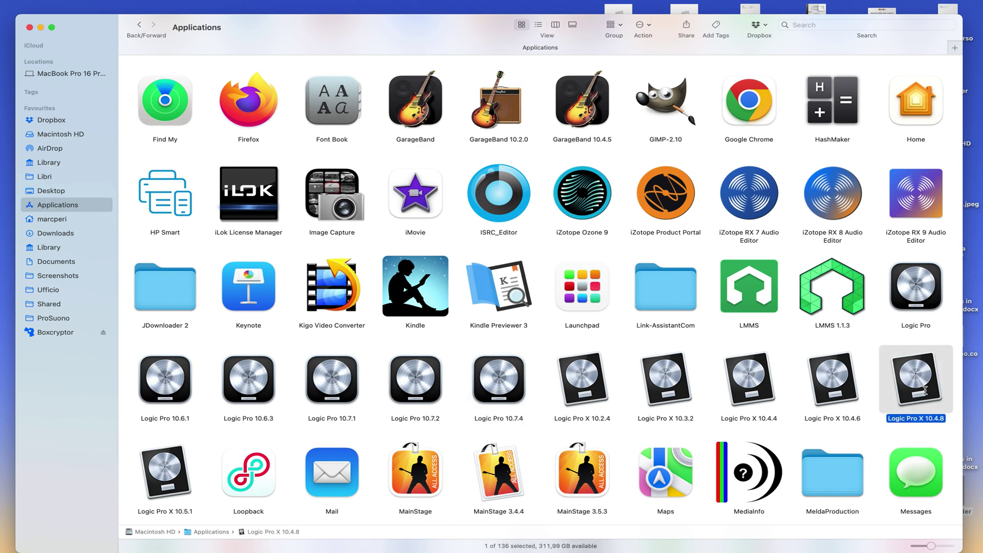
double_click(925, 391)
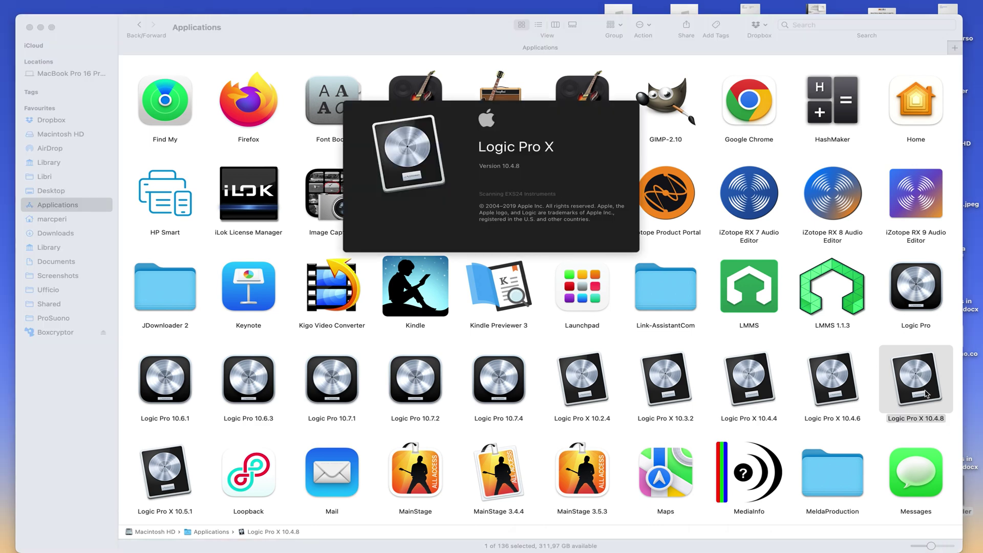
- Start a new project, then cancel the new track dialog and project chooser
left_click(86, 1)
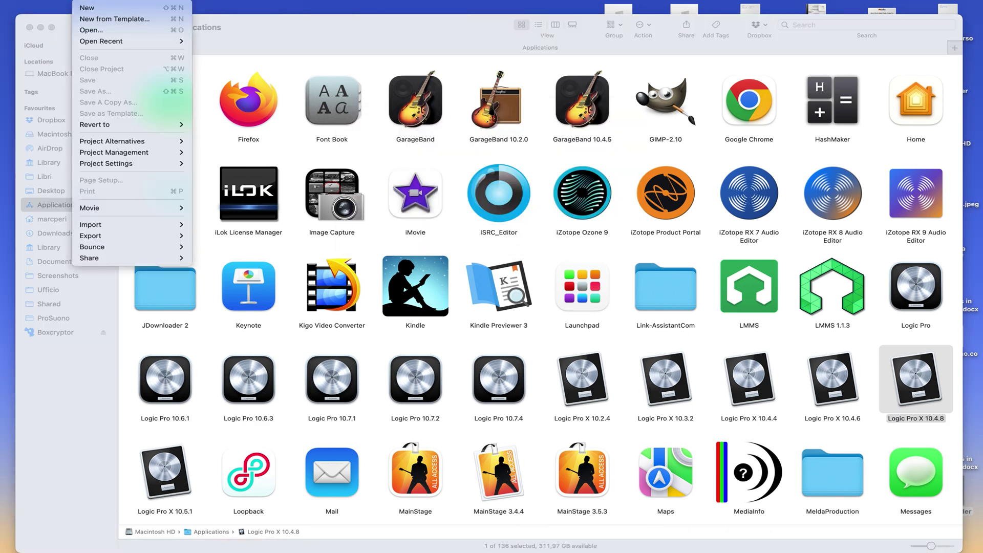
left_click(92, 12)
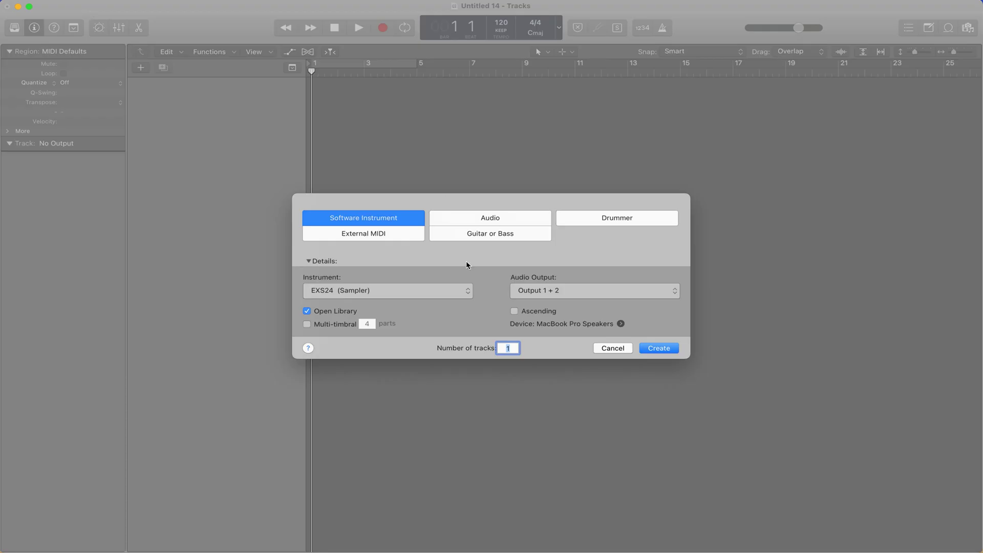
left_click(625, 348)
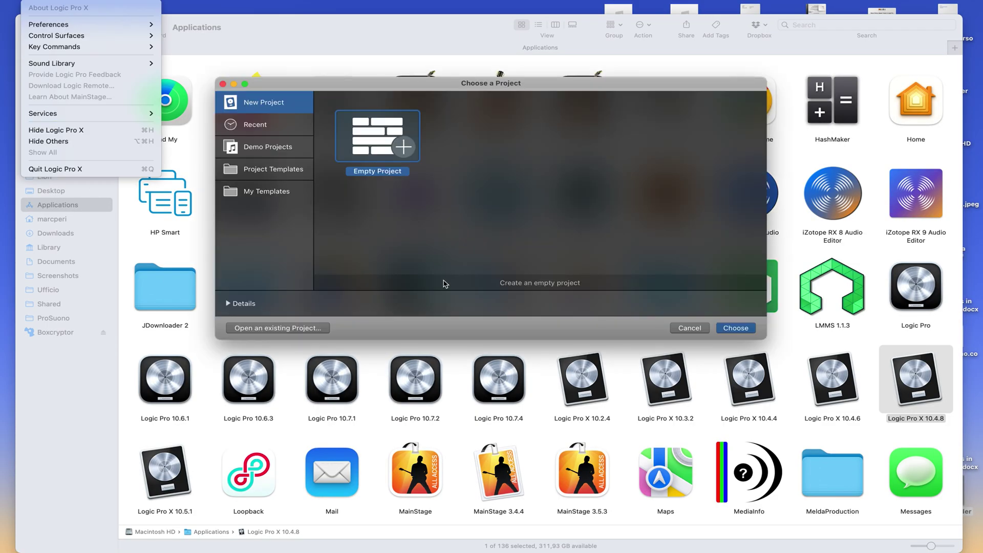
left_click(686, 329)
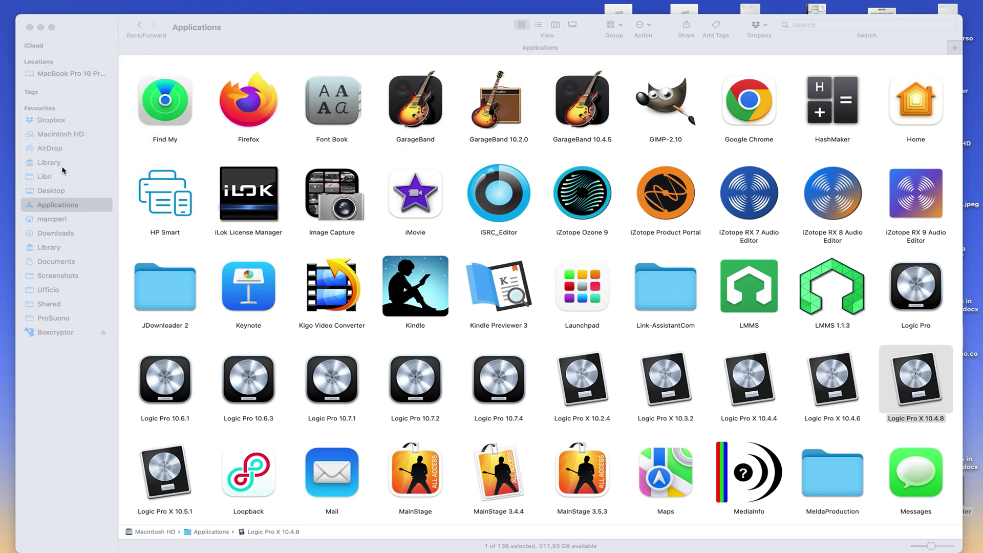
- Open Logic Pro 10.6.3 and start a new project
left_click(265, 381)
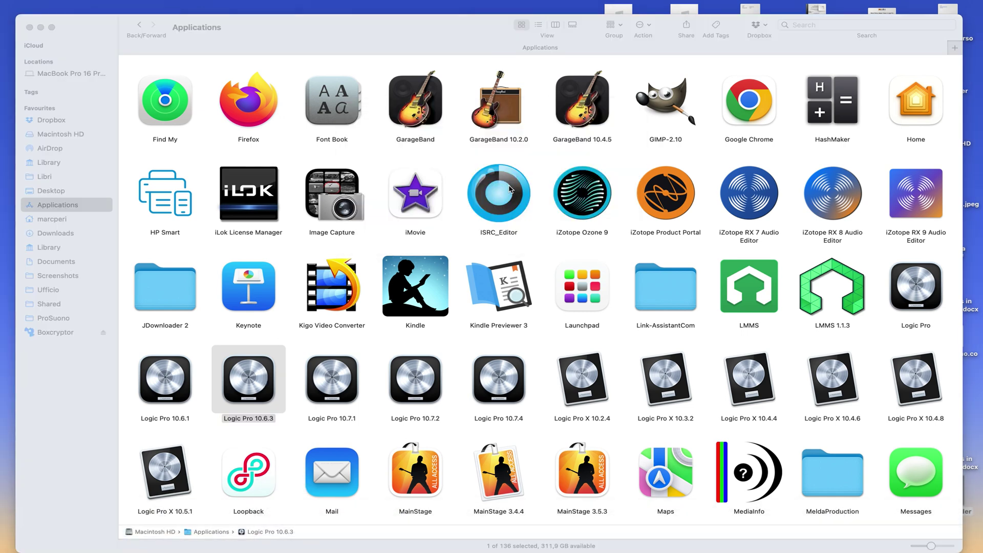
left_click(85, 2)
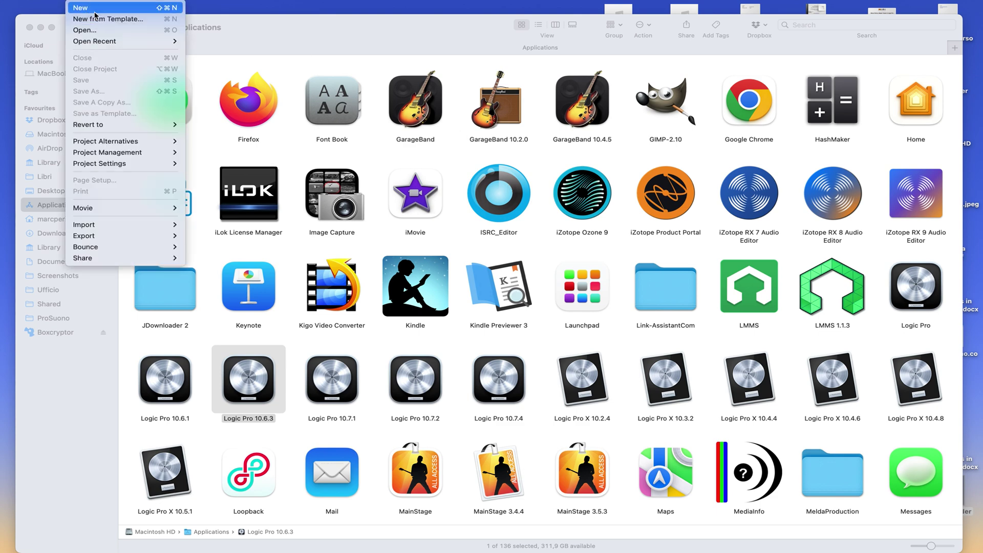
left_click(94, 15)
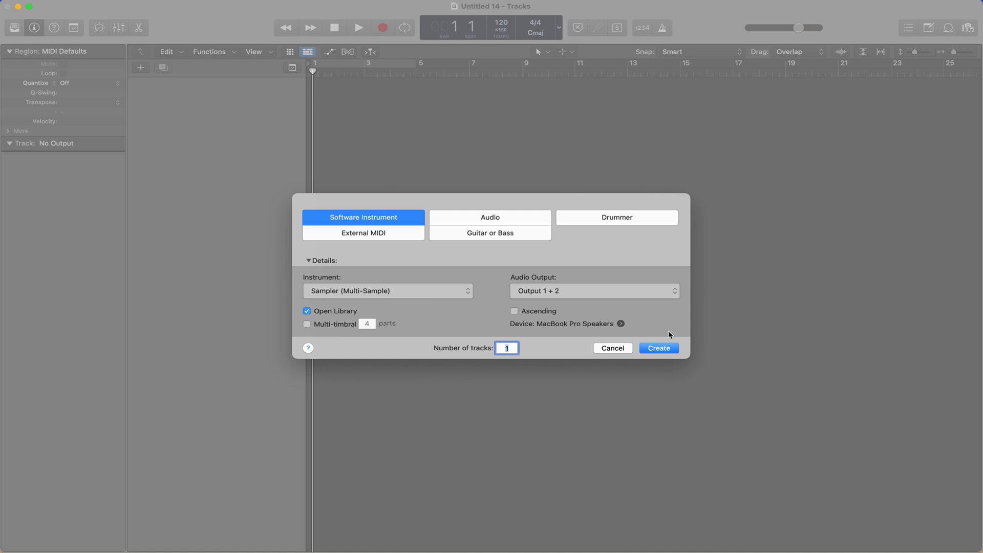
- Create the Sampler software instrument track, then quit Logic Pro 10.6.3
left_click(666, 352)
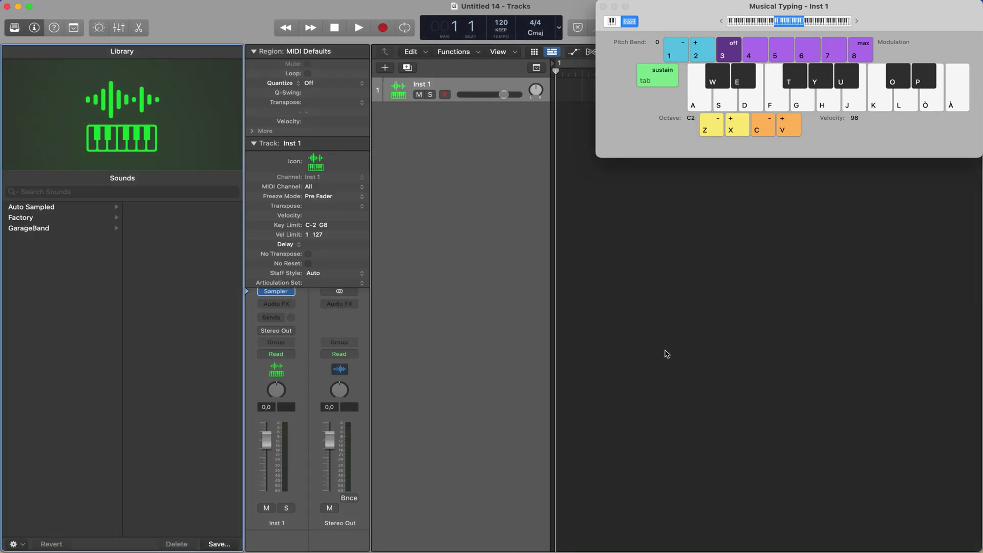
left_click(35, 2)
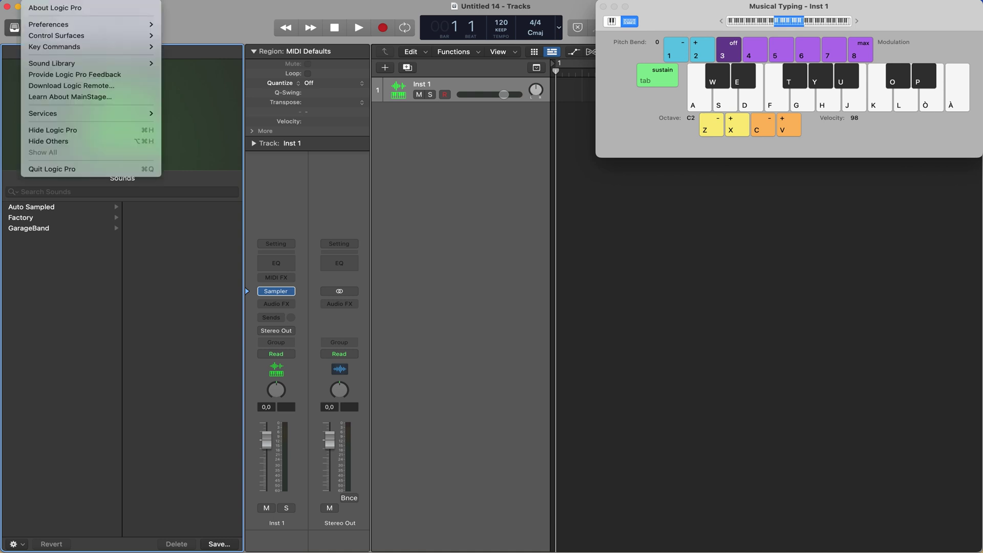
left_click(80, 165)
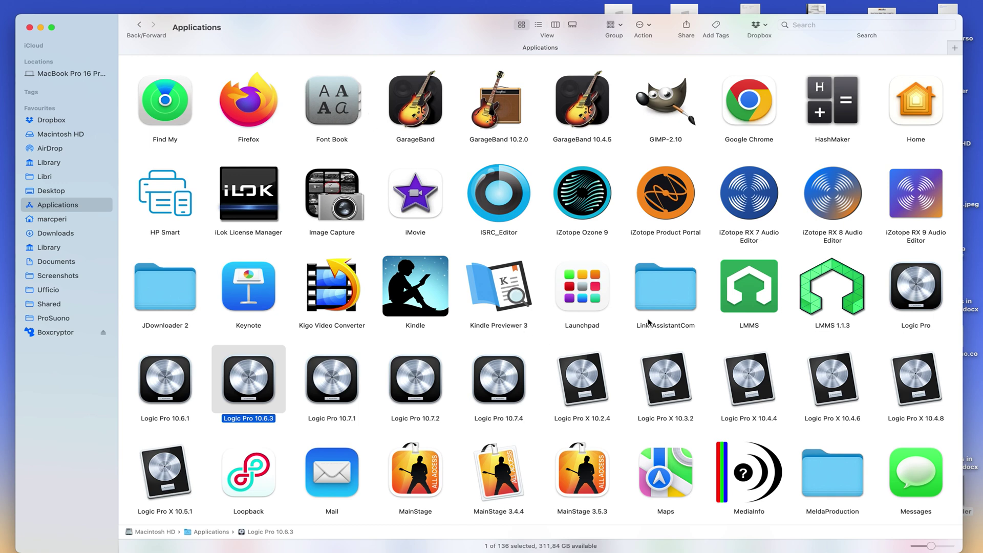
scroll(649, 323, "down", 2)
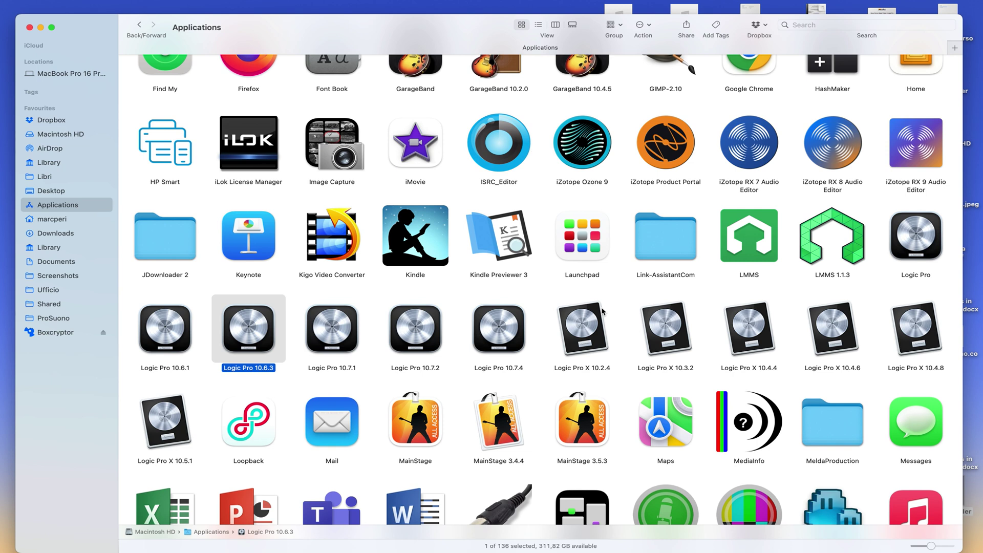
- Browse Macintosh HD > Library > Application Support > Logic, then return to Applications
left_click(58, 133)
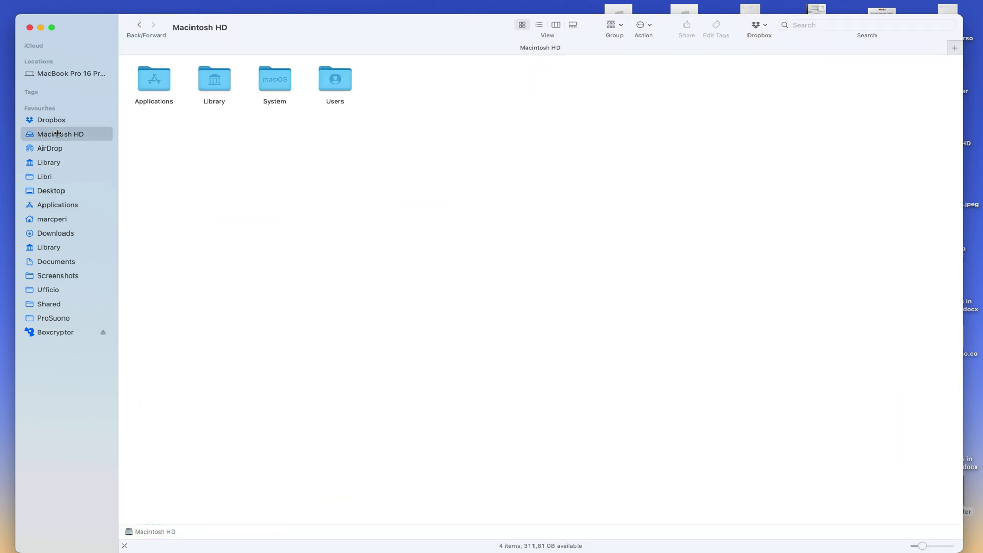
double_click(219, 84)
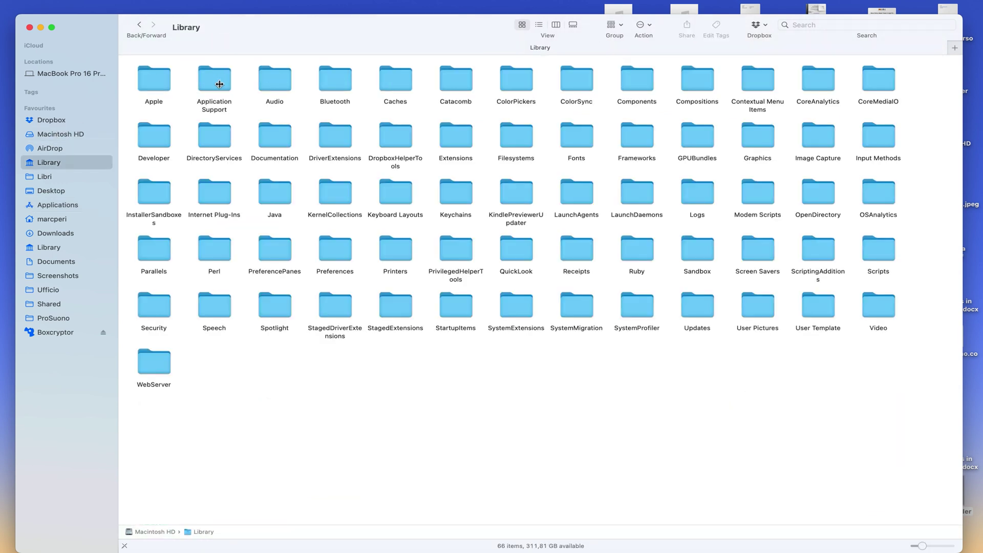
double_click(212, 82)
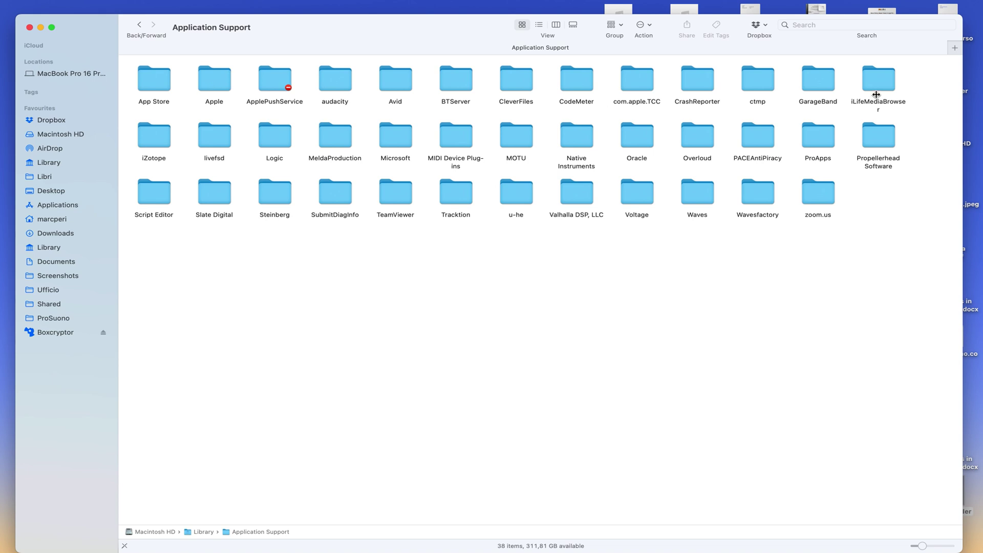
double_click(289, 141)
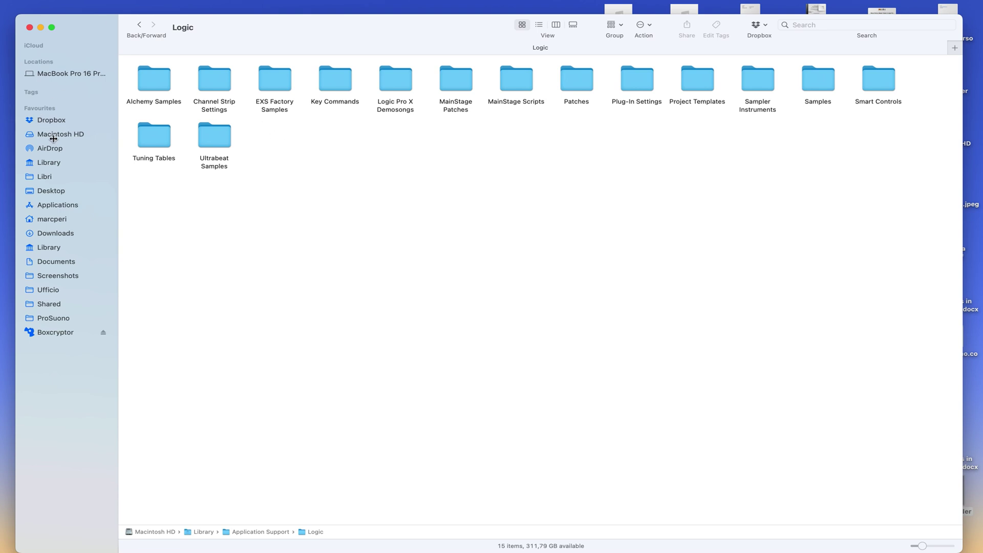
left_click(74, 204)
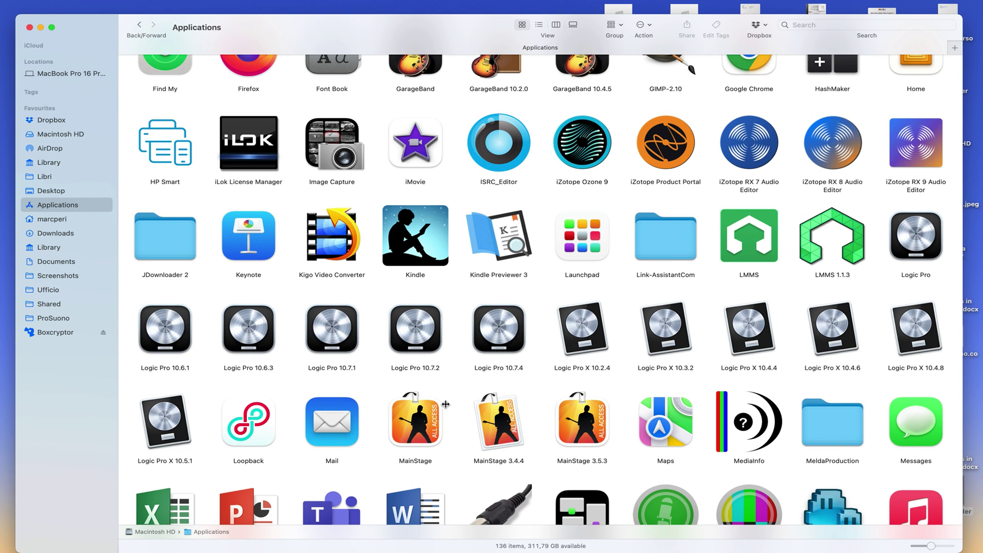
- Select the MainStage and GarageBand apps in Applications for duplication
left_click(423, 421)
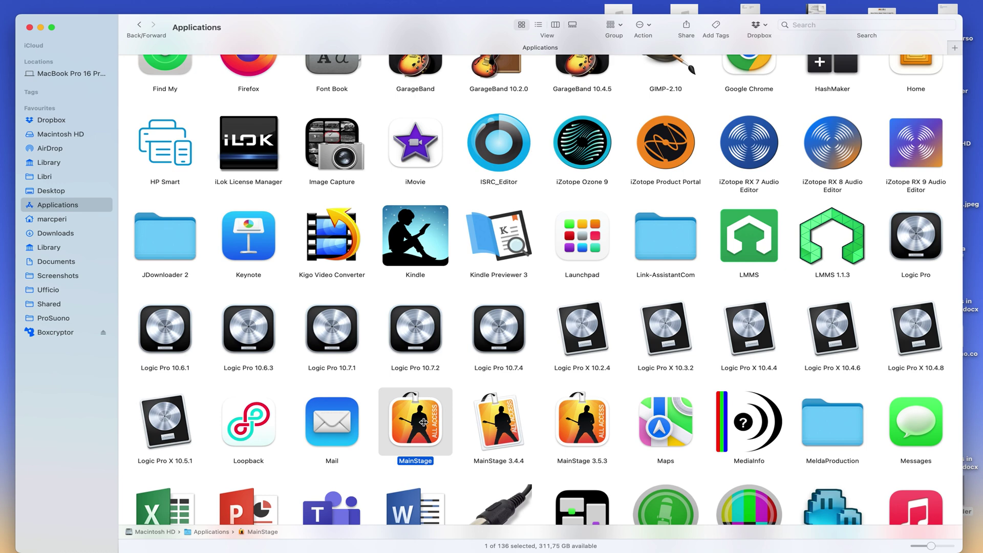
scroll(465, 204, "up", 1)
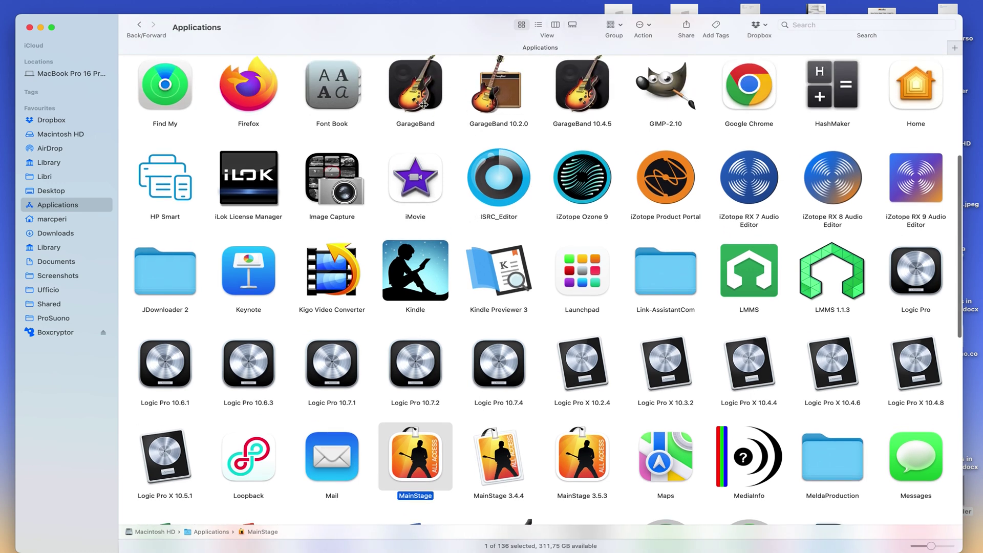
left_click(423, 105)
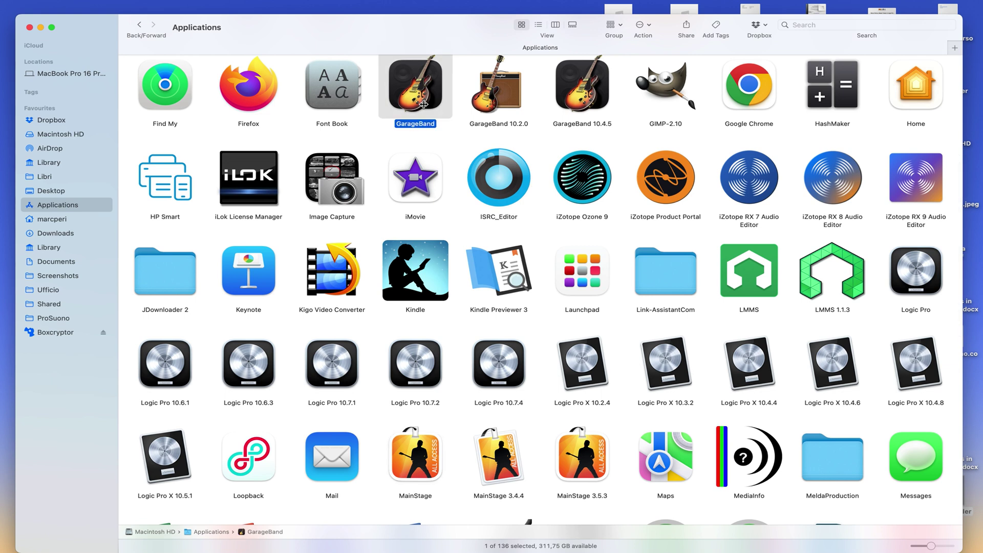
left_click(434, 452)
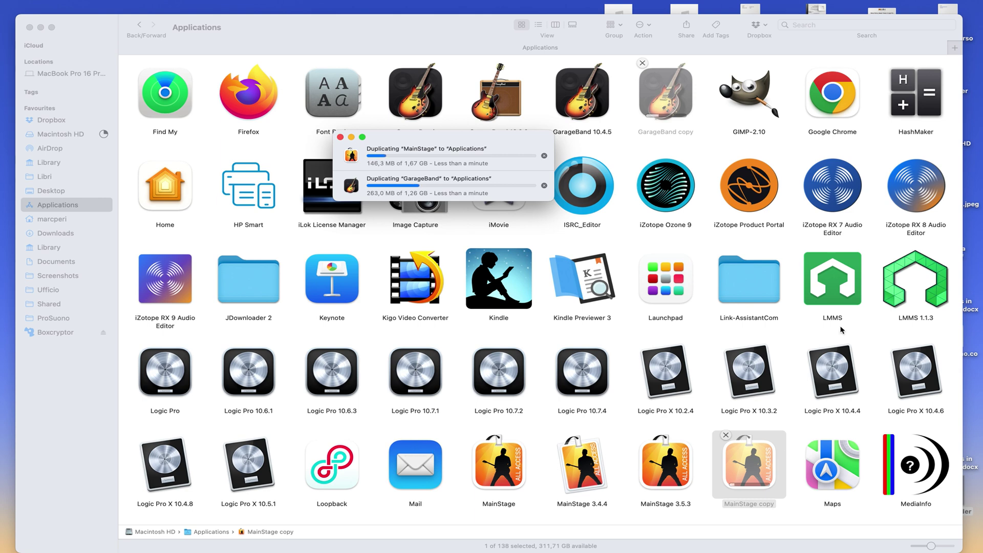
- Rename Logic Pro 10.7.4 to 'marco today' and launch it
left_click(848, 365)
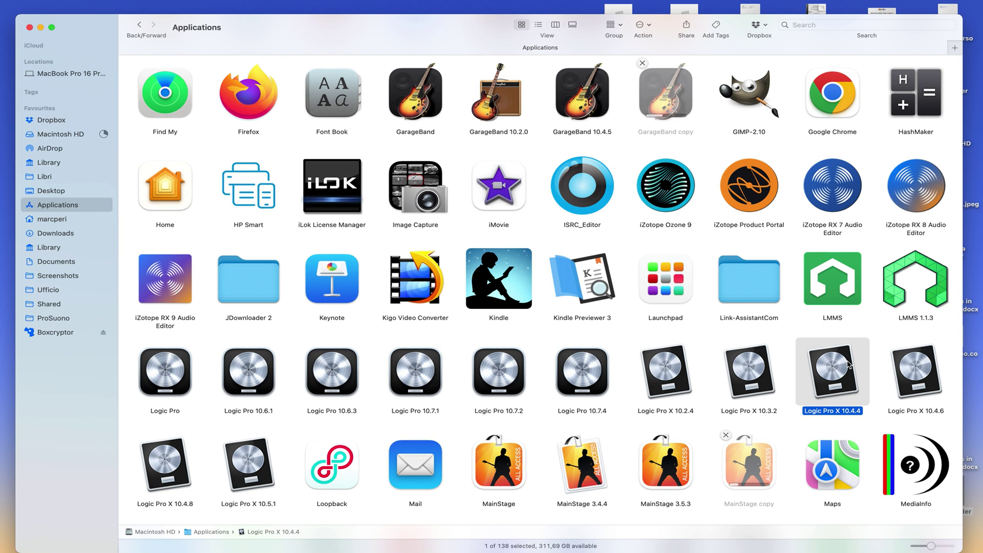
left_click(586, 376)
key("Return")
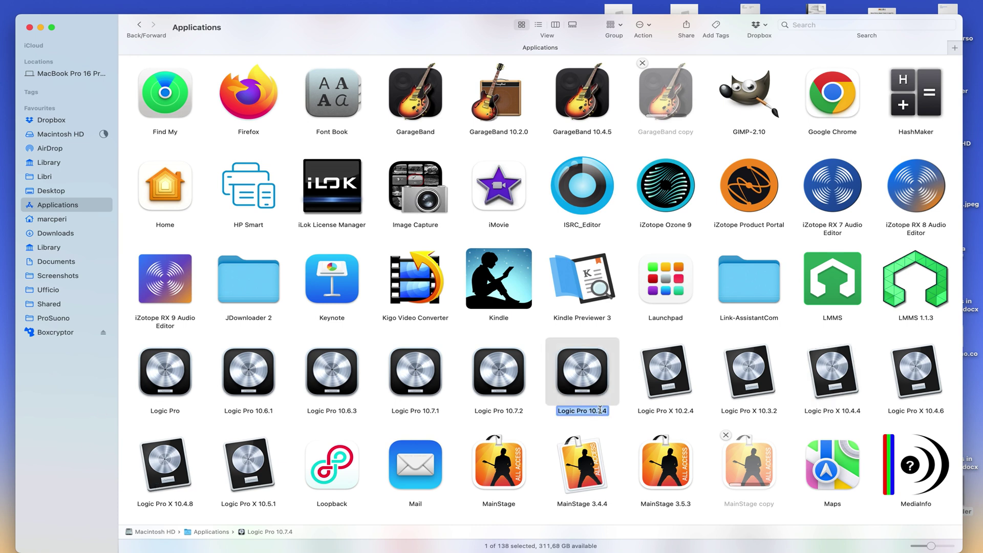
type("marco today")
key("Return")
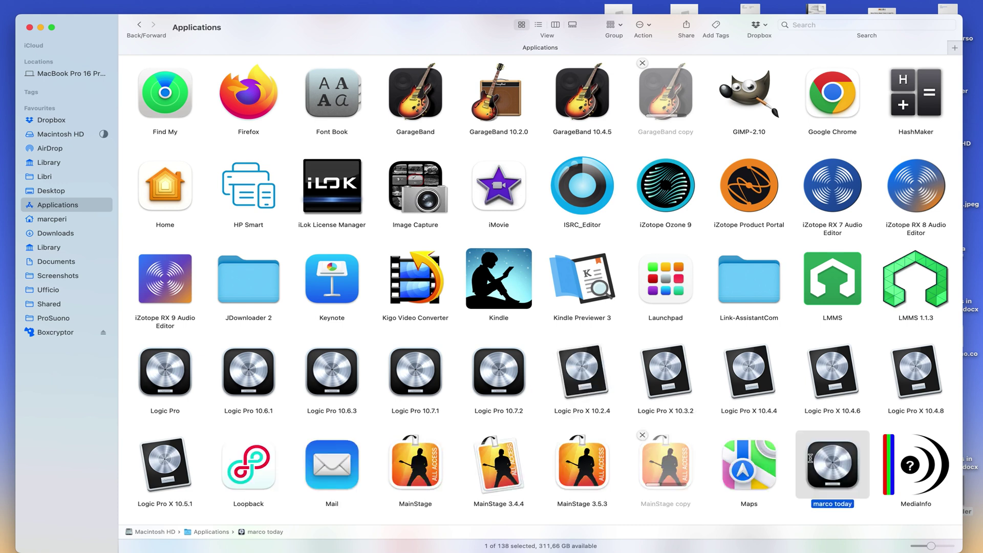
left_click(843, 459)
double_click(843, 459)
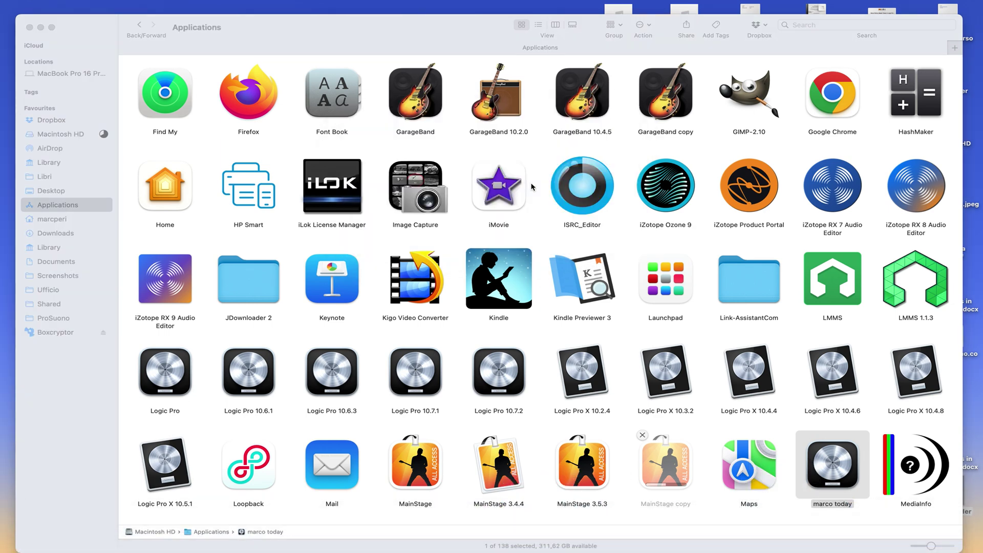
- Dismiss the audio alert, then apply MacBook Pro Speakers output and MacBook Pro Microphone input
left_click(515, 215)
left_click(67, 7)
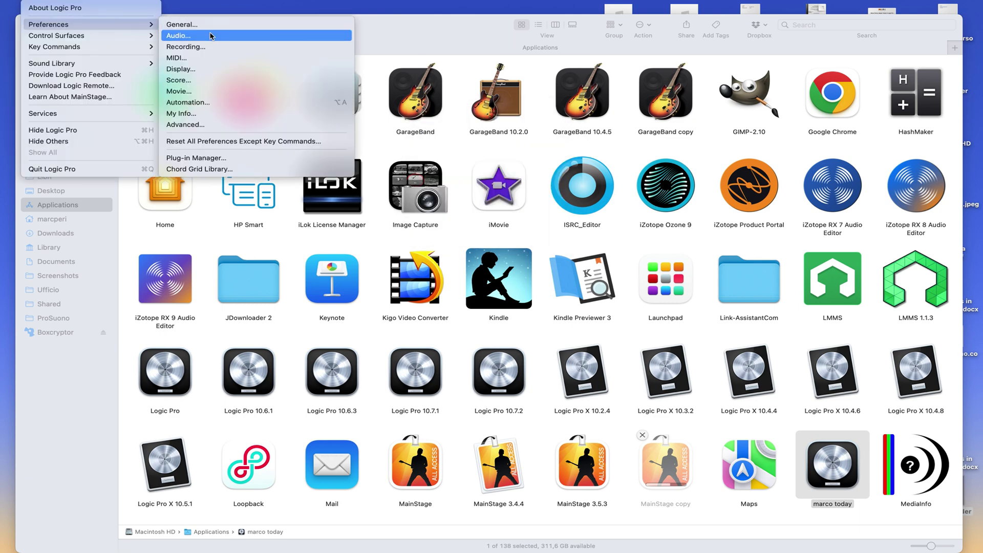
left_click(209, 37)
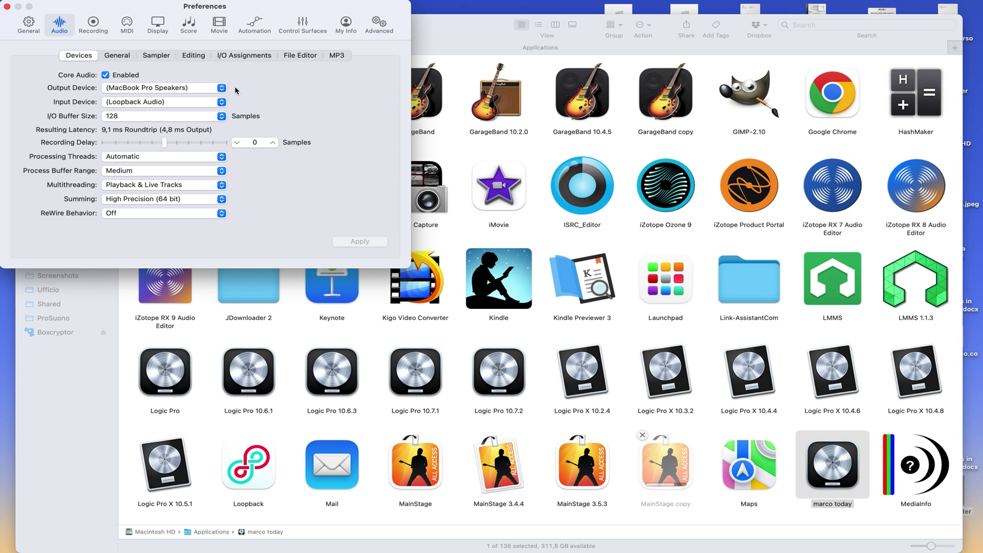
left_click(223, 90)
left_click(202, 77)
left_click(222, 103)
left_click(200, 92)
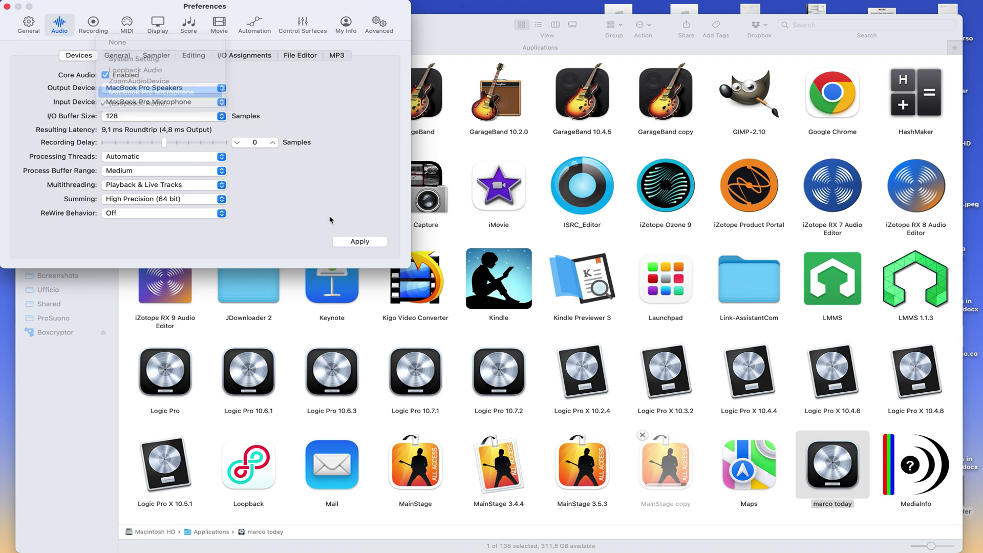
left_click(370, 242)
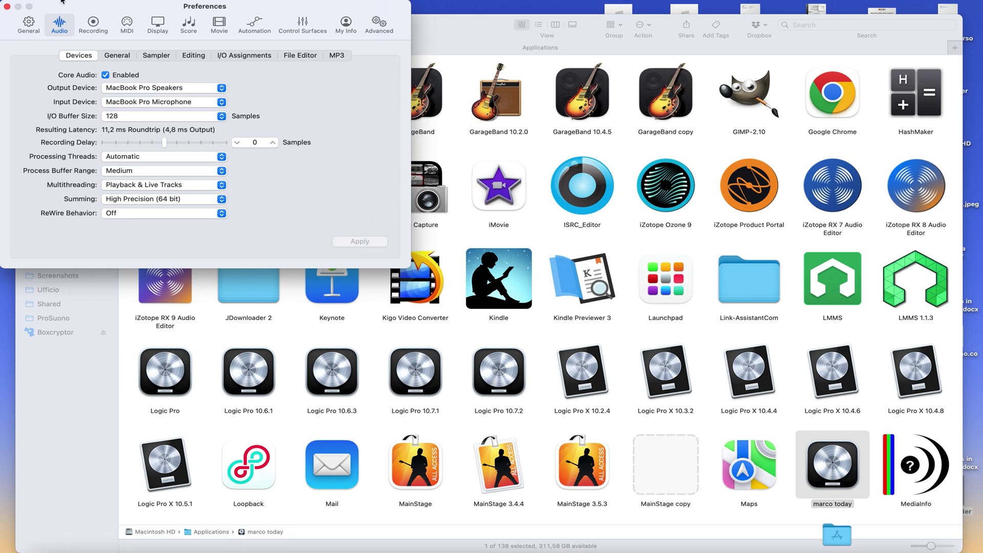
left_click(8, 6)
- Create a new Logic Pro project containing one audio track
left_click(76, 1)
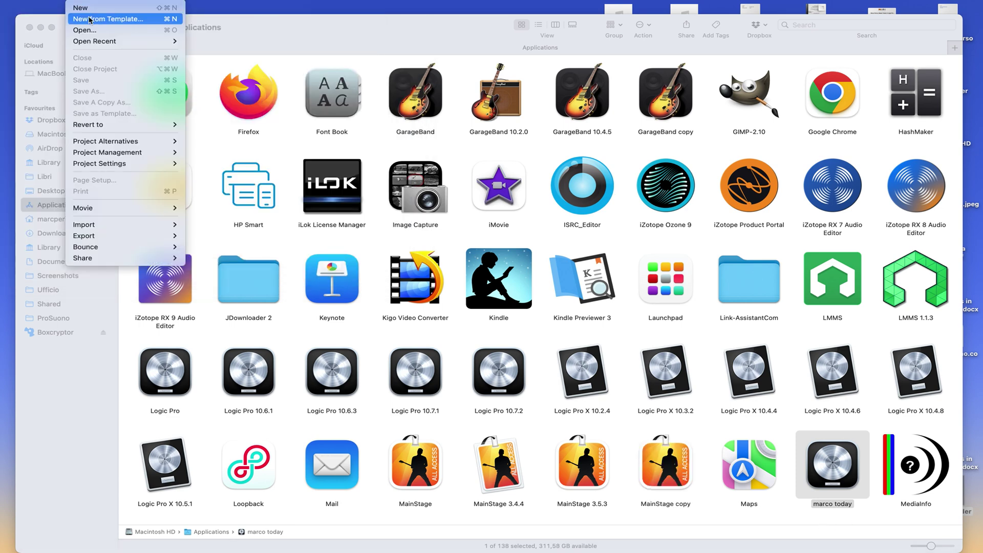
left_click(76, 1)
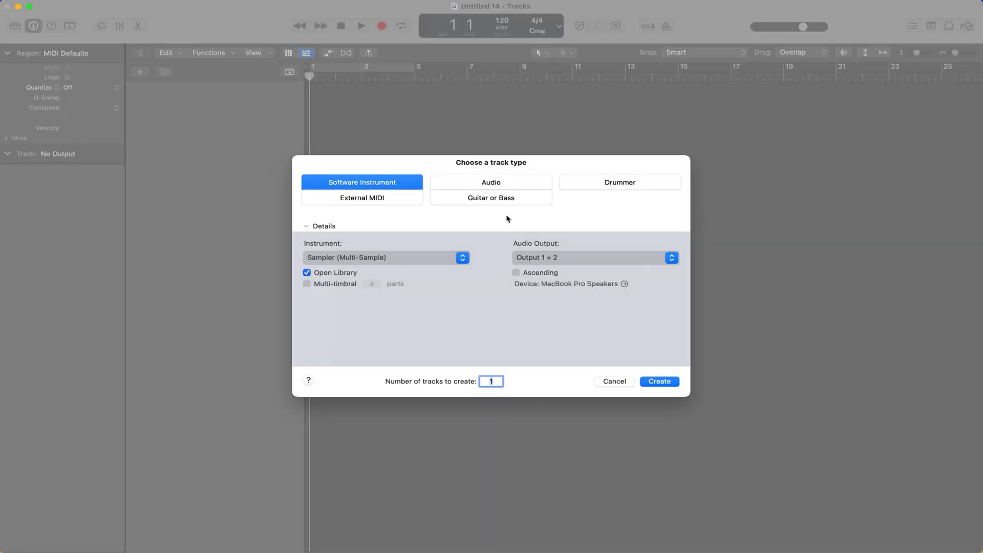
left_click(500, 183)
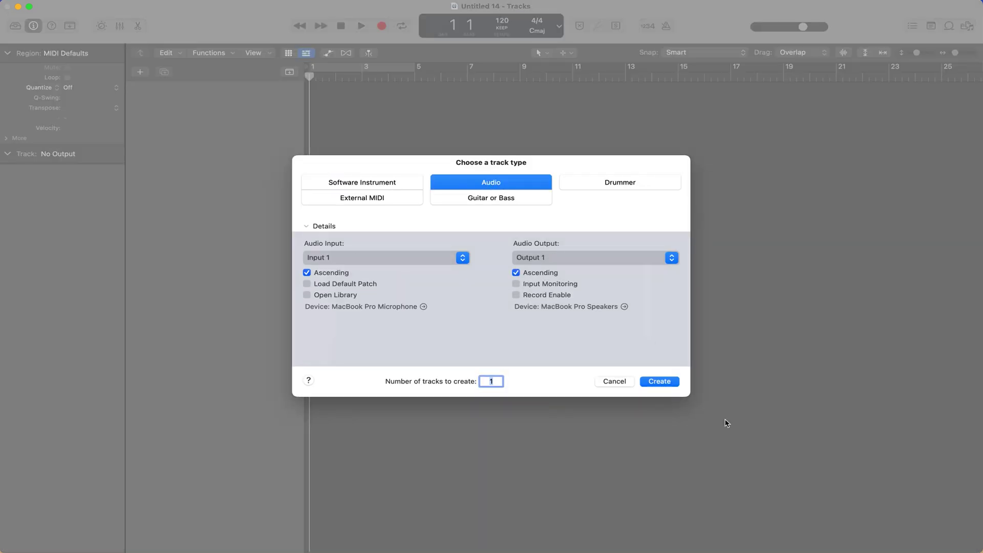
left_click(664, 384)
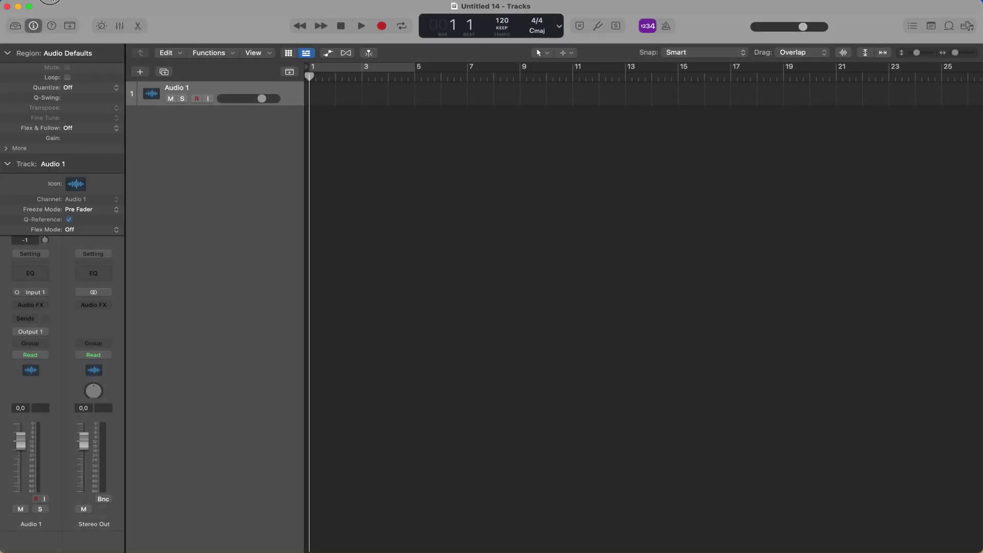
- Check in About Logic Pro that the version is 10.7.4, then close it
left_click(50, 3)
left_click(46, 7)
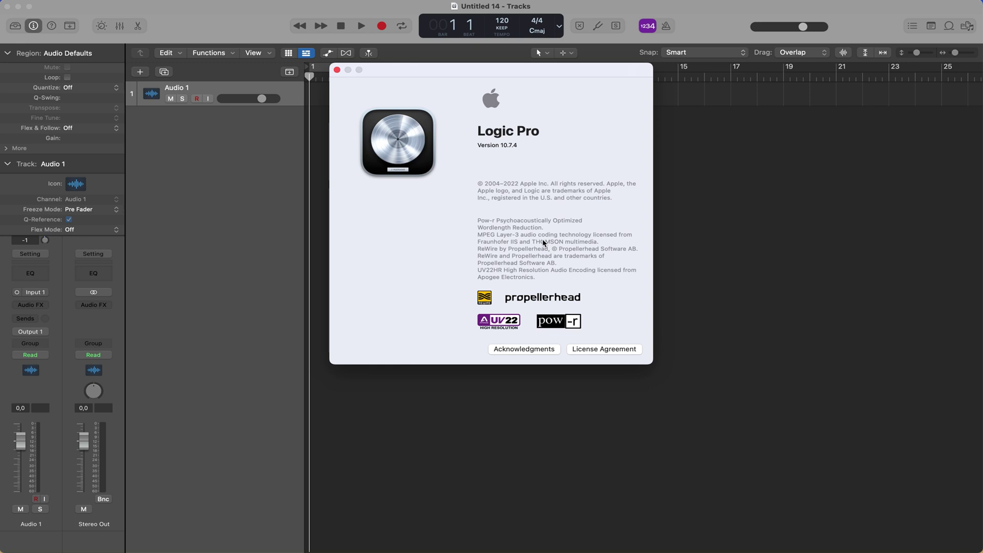
left_click(337, 70)
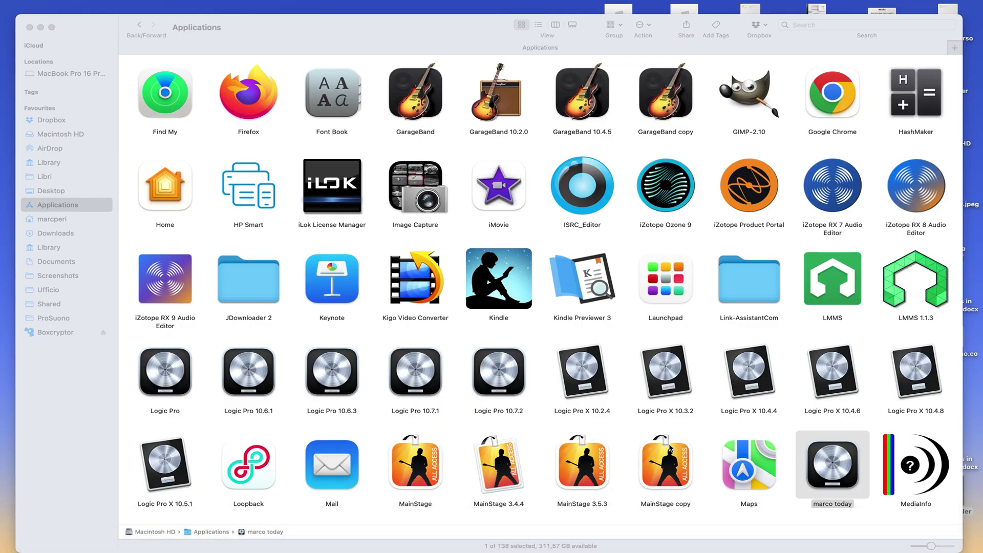
- Rename the MainStage copy in Applications to 'bells around me', fixing a typo
left_click(645, 479)
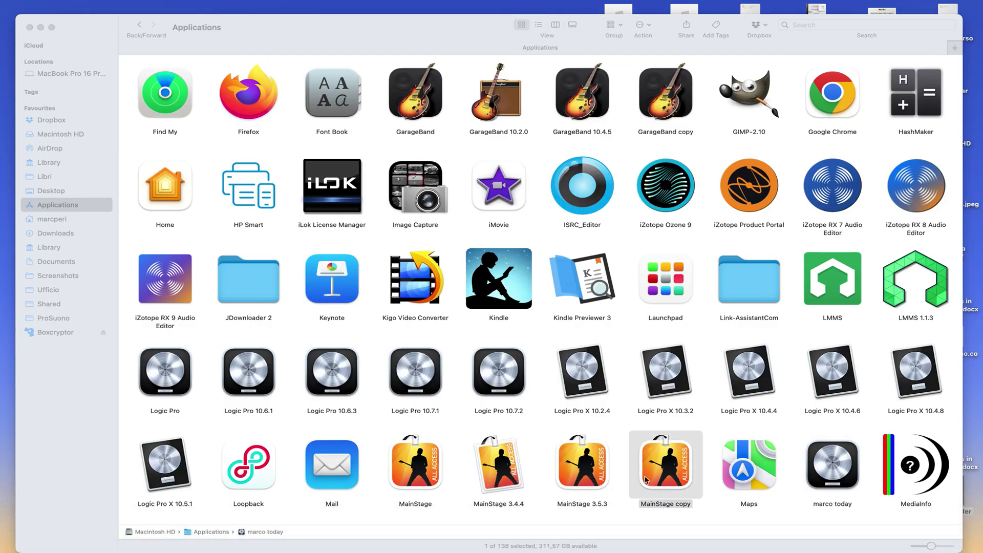
type("luc")
key("BackSpace")
key("BackSpace")
key("BackSpace")
type("bells around me")
key("Return")
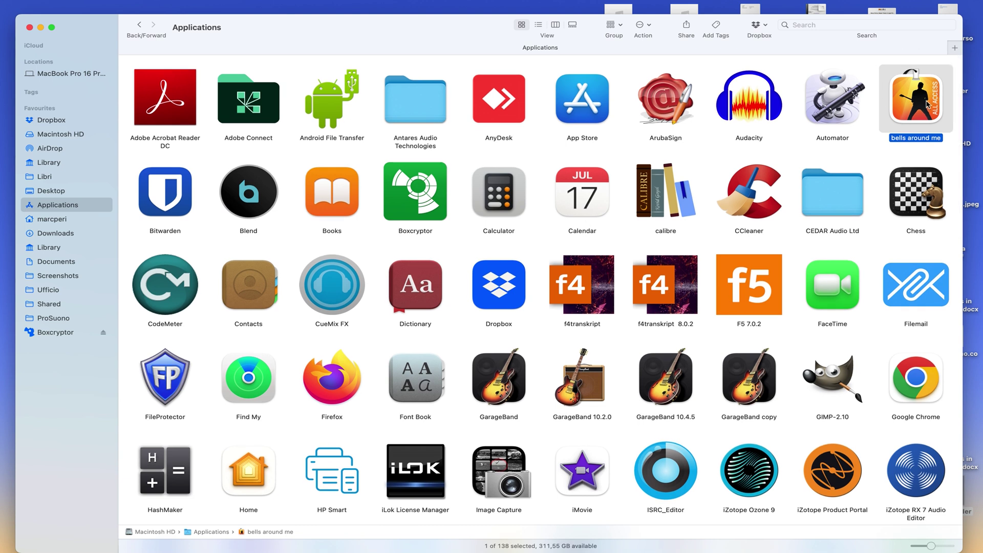
- Launch the renamed 'bells around me' MainStage app from the Applications folder
double_click(927, 104)
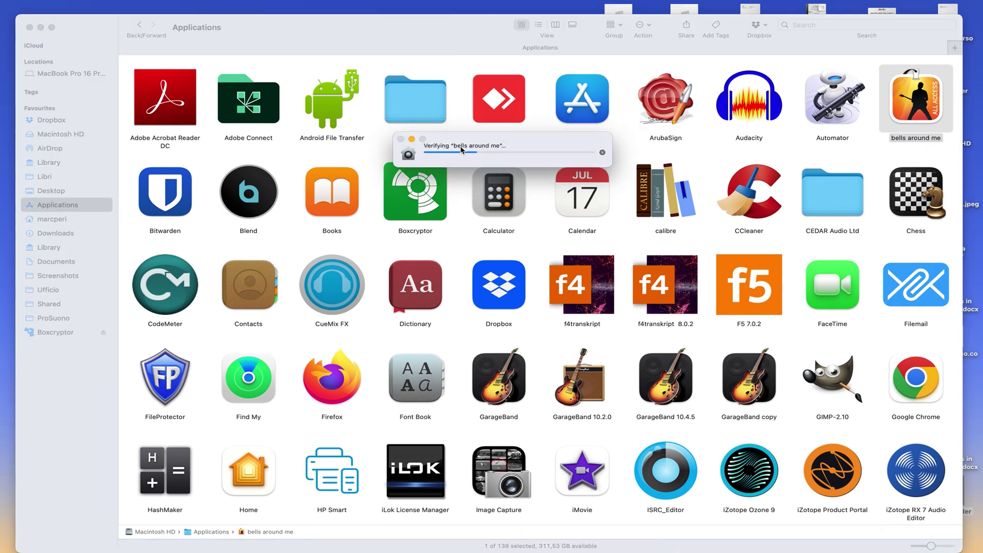